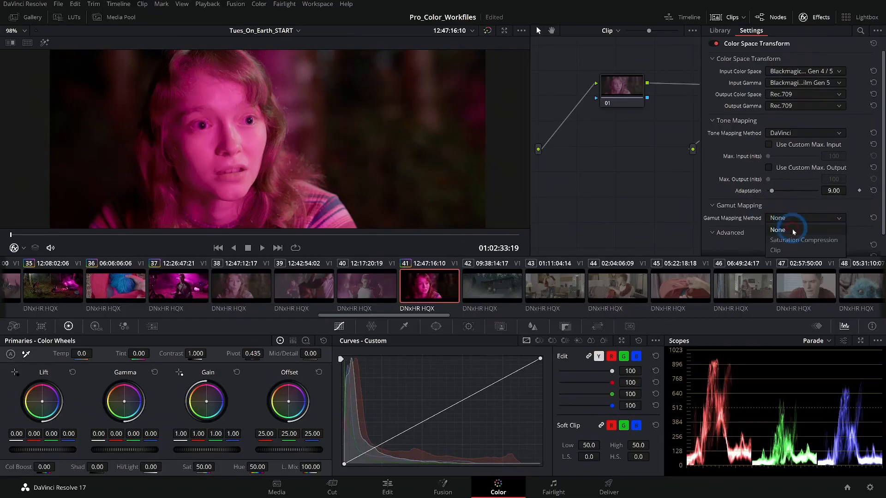
Set the Color Space Transform's gamut mapping method to Saturation Compression, and hide the effects panel
{"action": "left_click", "coordinate": [795, 230]}
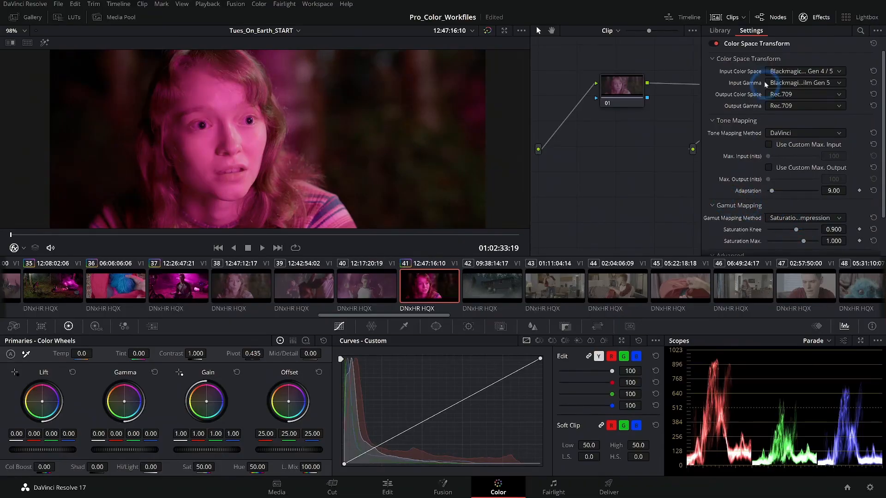
{"action": "left_click", "coordinate": [811, 17]}
{"action": "left_click", "coordinate": [443, 184]}
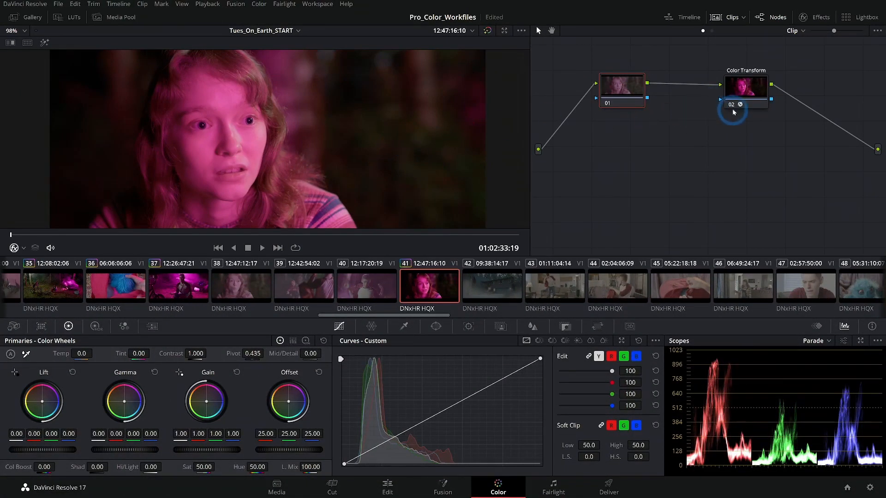
{"action": "scroll", "coordinate": [383, 139], "scroll_direction": "down", "scroll_amount": 1}
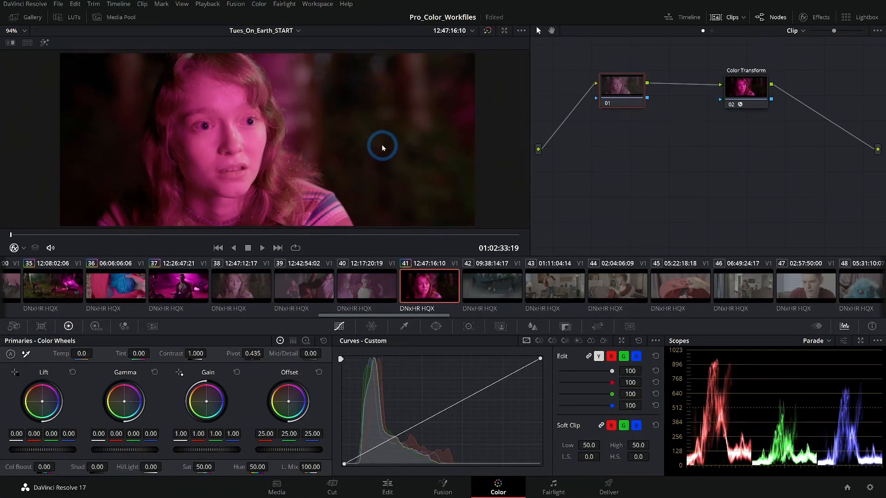
Compare the shot with the Color Transform node disabled and enabled
{"action": "left_click", "coordinate": [731, 105]}
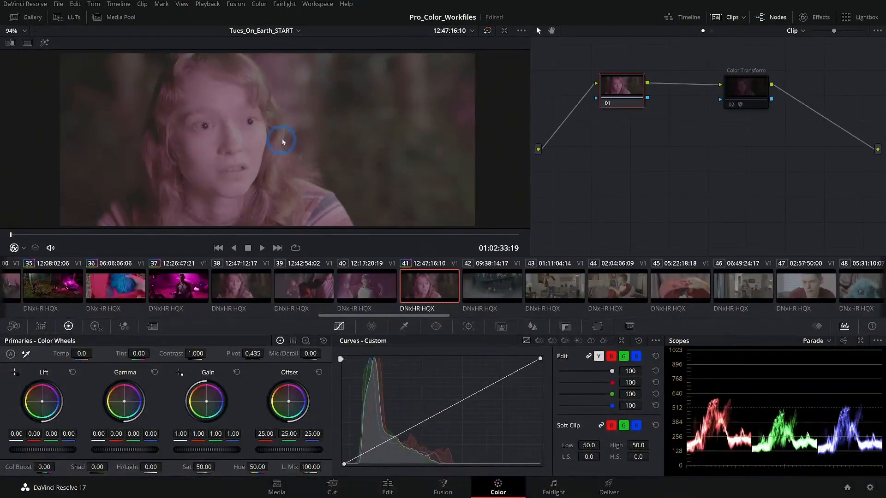
{"action": "left_click", "coordinate": [732, 104]}
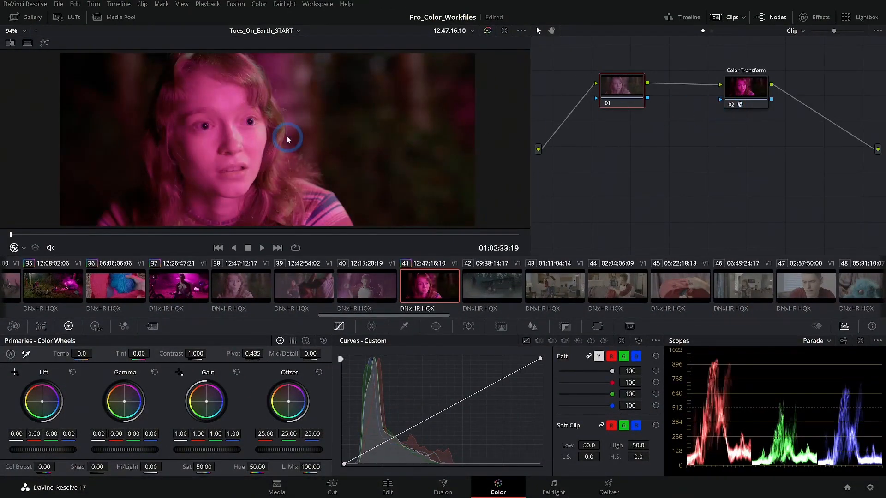
{"action": "key", "text": "ctrl+d"}
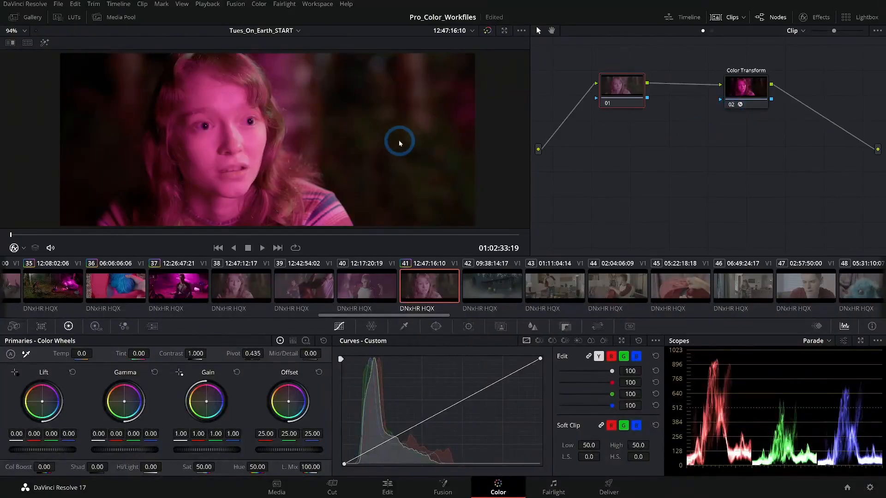
{"action": "key", "text": "ctrl+s"}
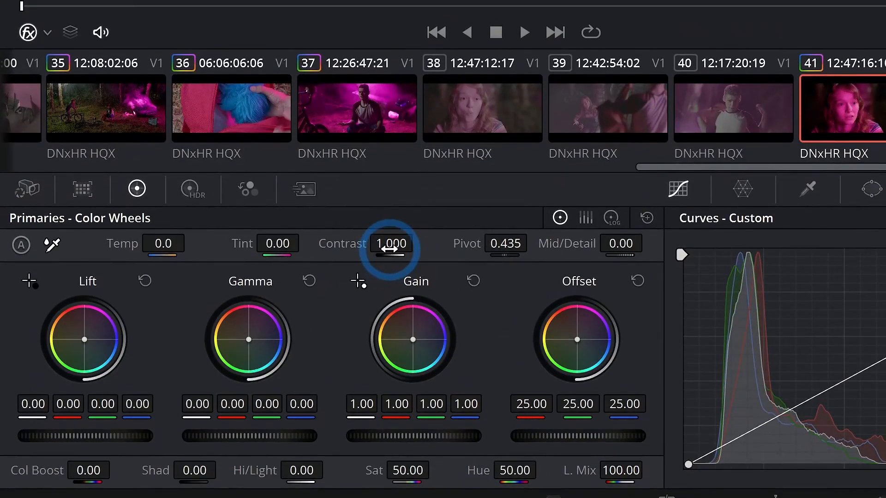
{"action": "left_click_drag", "start_coordinate": [389, 249], "coordinate": [486, 252]}
{"action": "left_click_drag", "start_coordinate": [243, 358], "coordinate": [111, 358]}
{"action": "left_click", "coordinate": [253, 279]}
{"action": "left_click", "coordinate": [425, 268]}
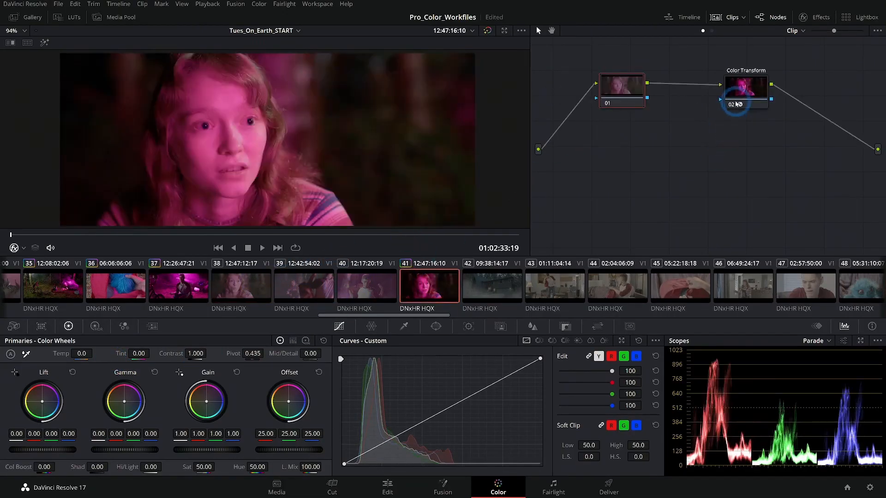
Disable the Color Transform node and raise the contrast on node 01 to 1.710
{"action": "left_click", "coordinate": [732, 104]}
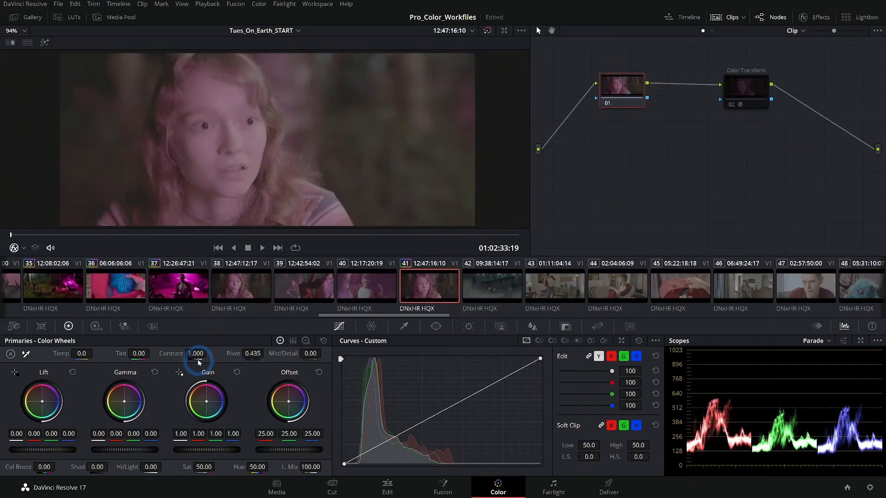
{"action": "left_click_drag", "start_coordinate": [196, 353], "coordinate": [359, 349]}
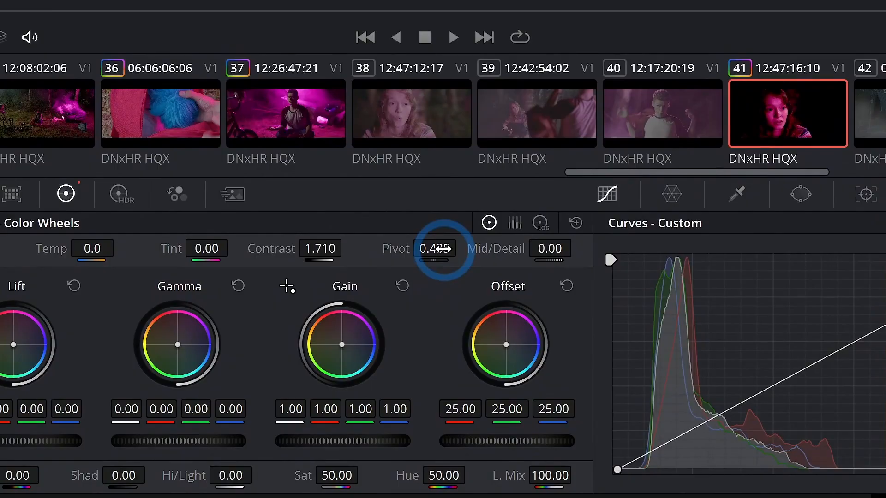
Try contrast pivot values between 0.219 and 0.605 on node 01, ending at about 0.239
{"action": "left_click_drag", "start_coordinate": [442, 249], "coordinate": [407, 257]}
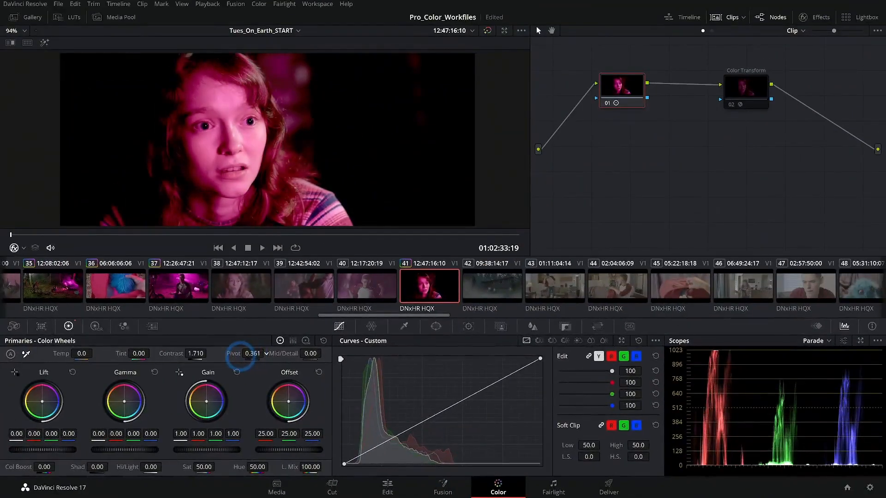
{"action": "left_click_drag", "start_coordinate": [240, 356], "coordinate": [207, 353]}
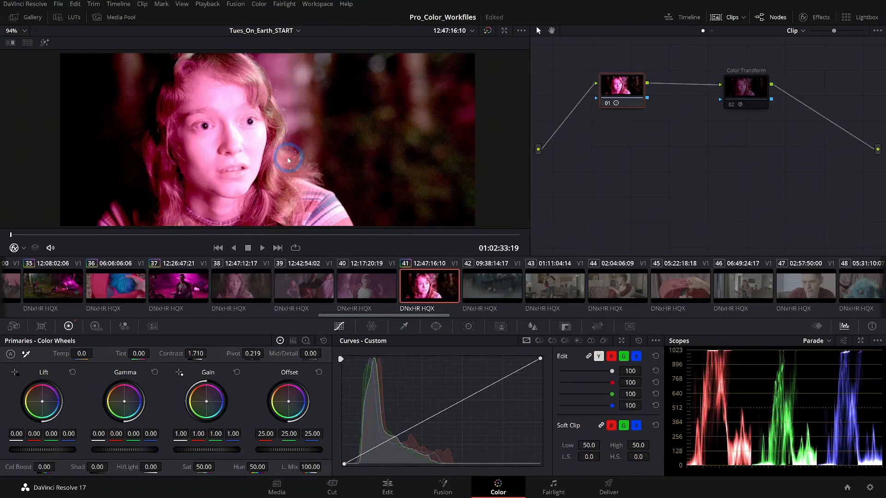
{"action": "left_click_drag", "start_coordinate": [255, 354], "coordinate": [340, 353]}
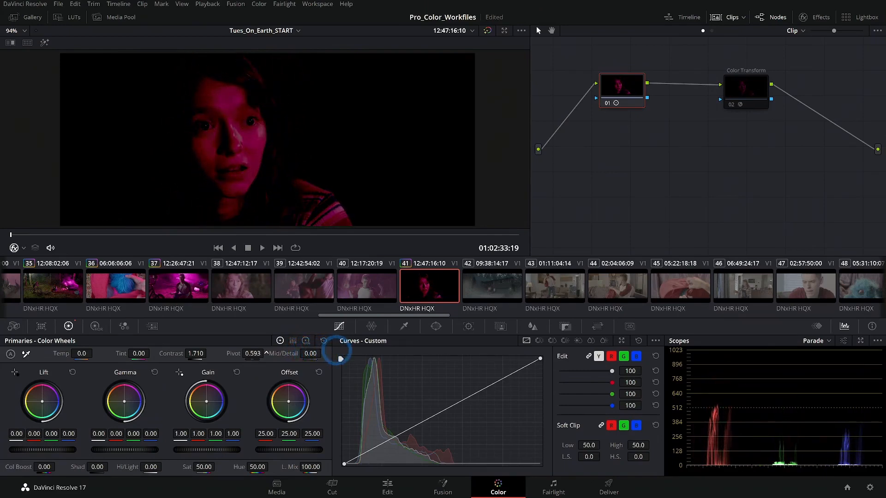
{"action": "left_click", "coordinate": [278, 197]}
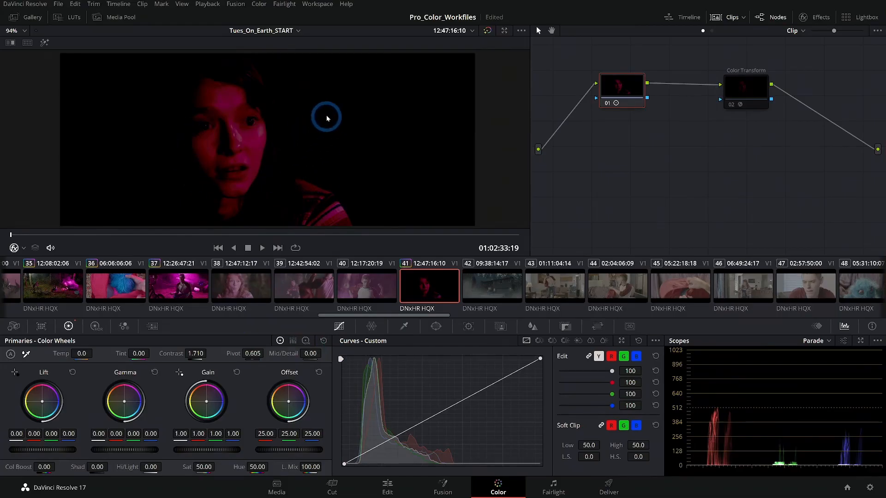
{"action": "left_click_drag", "start_coordinate": [268, 358], "coordinate": [175, 355]}
Undo the pivot changes and bring the contrast on node 01 to 1.240
{"action": "key", "text": "ctrl+z"}
{"action": "key", "text": "ctrl+z"}
{"action": "key", "text": "ctrl+z"}
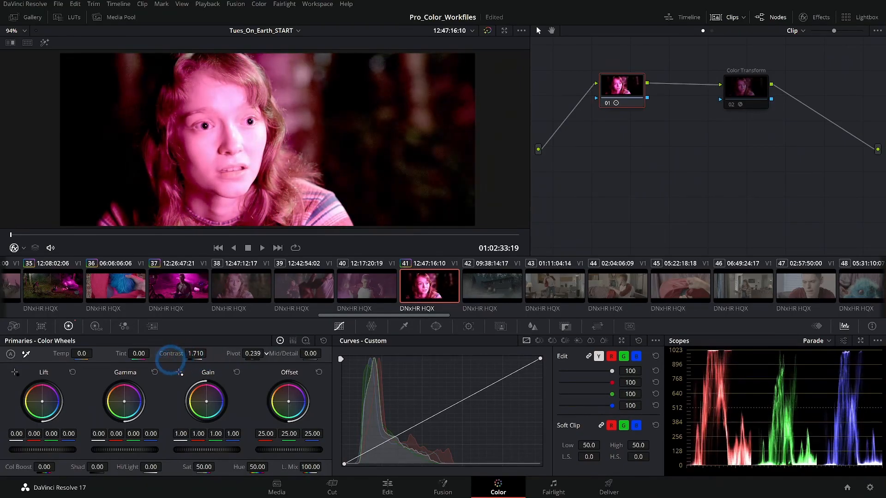
{"action": "key", "text": "ctrl+shift+z"}
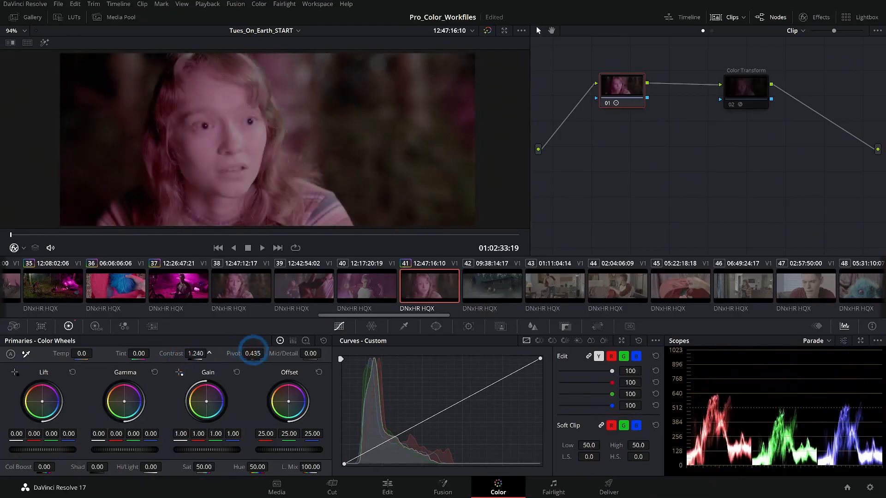
Try a contrast of 1.306 with a pivot of 0.539 on node 01, and reset the node's grade
{"action": "mouse_move", "coordinate": [252, 354]}
{"action": "left_mouse_down"}
{"action": "mouse_move", "coordinate": [232, 354]}
{"action": "mouse_move", "coordinate": [256, 351]}
{"action": "left_mouse_up"}
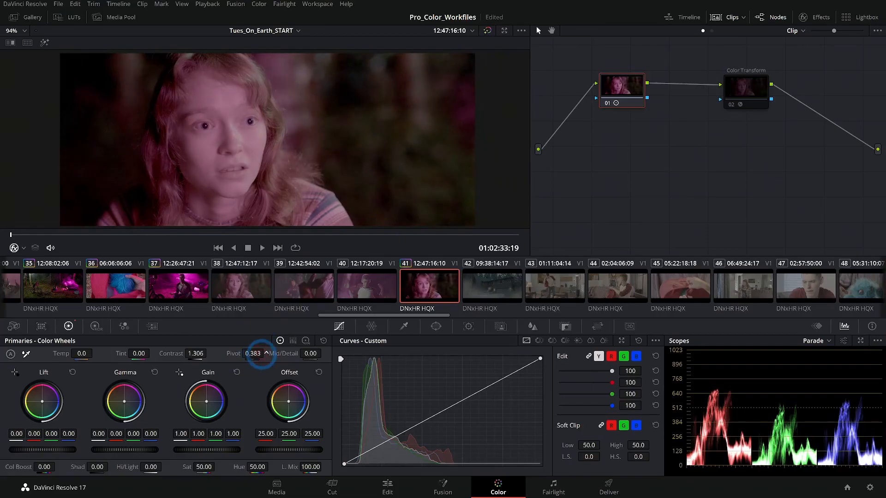
{"action": "left_click_drag", "start_coordinate": [254, 354], "coordinate": [300, 351]}
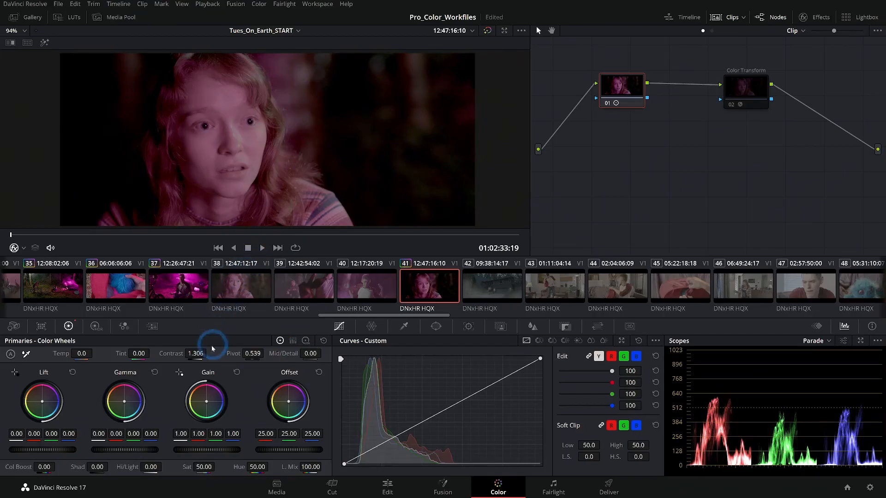
{"action": "right_click", "coordinate": [642, 99]}
{"action": "left_click", "coordinate": [645, 100]}
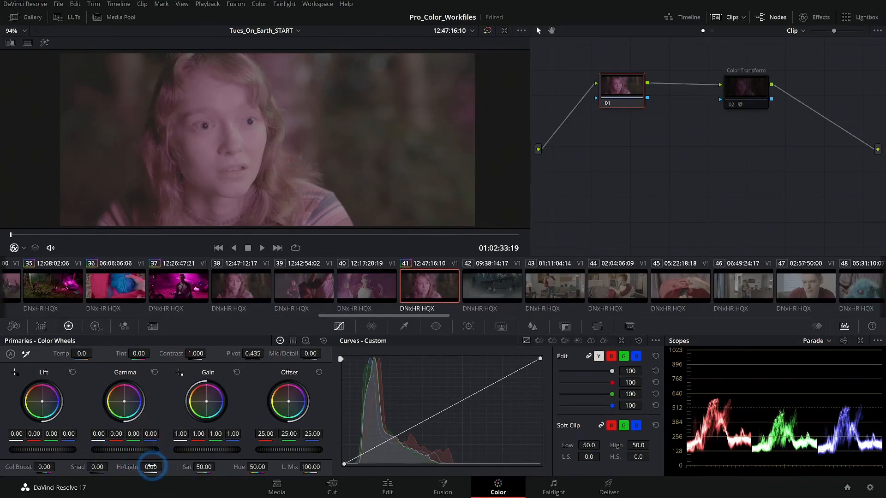
Try building contrast in the primaries by setting Hi/Light to 100 and lowering Shad
{"action": "left_click_drag", "start_coordinate": [151, 467], "coordinate": [237, 465]}
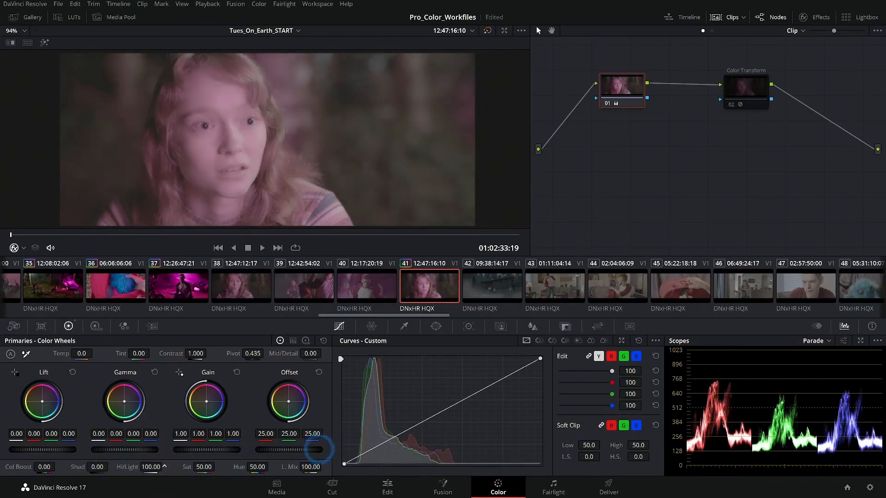
{"action": "left_click_drag", "start_coordinate": [98, 467], "coordinate": [16, 467]}
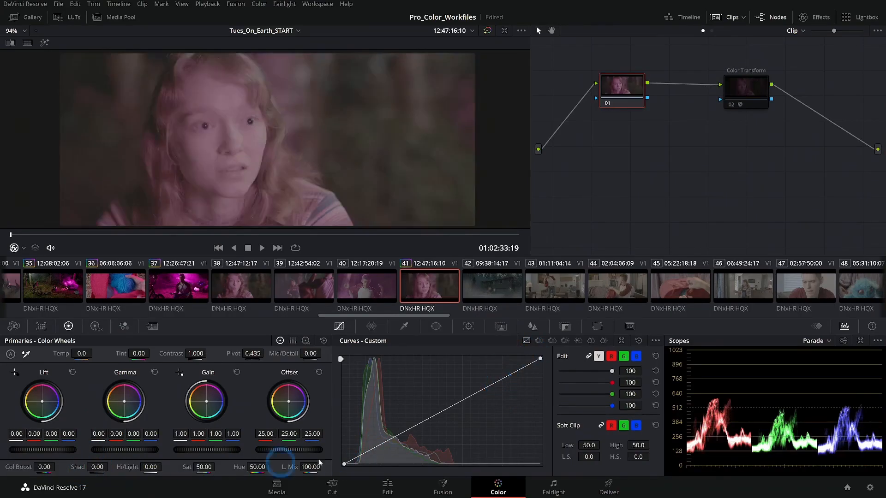
Try a slight S shape on the custom curve by raising a point in the highlights and lowering one in the shadows
{"action": "left_click", "coordinate": [433, 423]}
{"action": "left_click", "coordinate": [505, 379]}
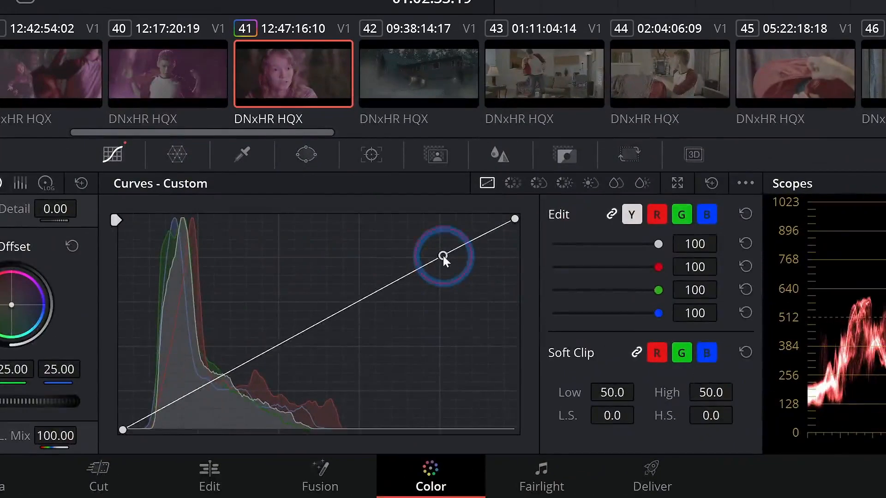
{"action": "left_click_drag", "start_coordinate": [502, 378], "coordinate": [501, 376]}
{"action": "mouse_move", "coordinate": [444, 251]}
{"action": "left_mouse_down"}
{"action": "mouse_move", "coordinate": [442, 267]}
{"action": "mouse_move", "coordinate": [443, 255]}
{"action": "left_mouse_up"}
{"action": "left_click", "coordinate": [202, 390]}
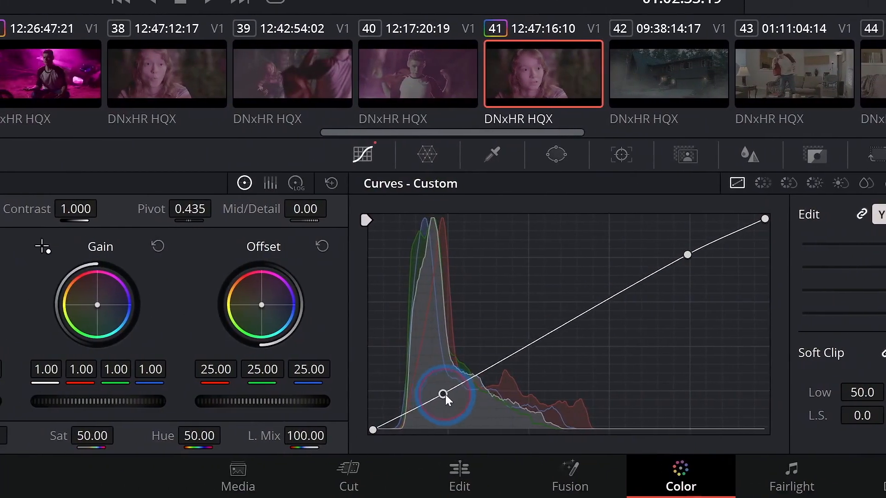
{"action": "left_click_drag", "start_coordinate": [441, 391], "coordinate": [444, 390]}
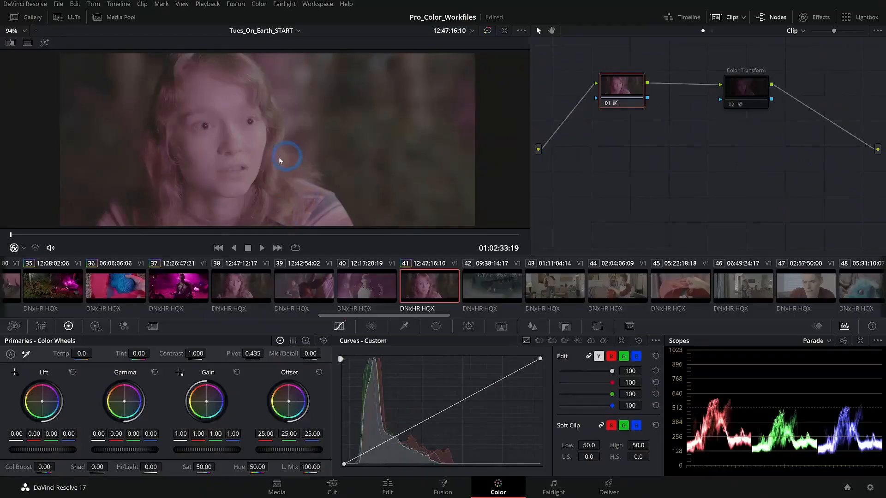
Try a gain of 1.50 with a lift of -0.04 on node 01, and reset the primaries
{"action": "left_click", "coordinate": [223, 451]}
{"action": "left_click_drag", "start_coordinate": [224, 451], "coordinate": [2, 473]}
{"action": "left_click_drag", "start_coordinate": [73, 452], "coordinate": [49, 452]}
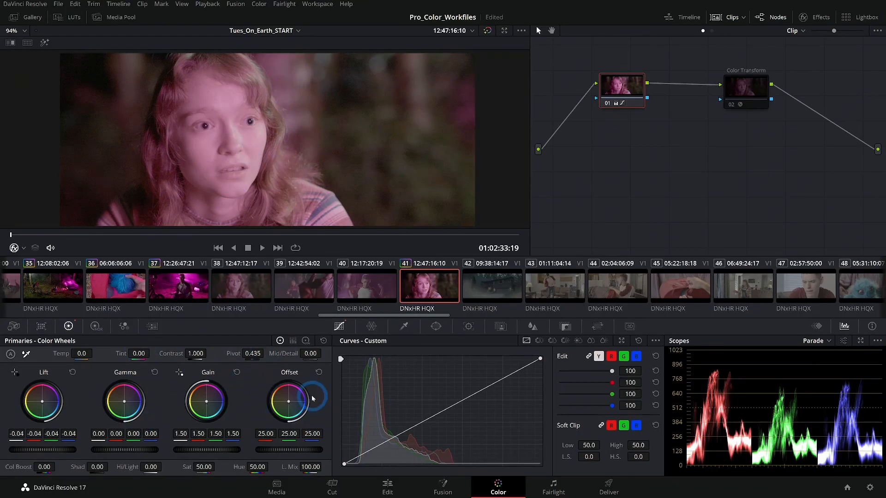
{"action": "left_click", "coordinate": [323, 341]}
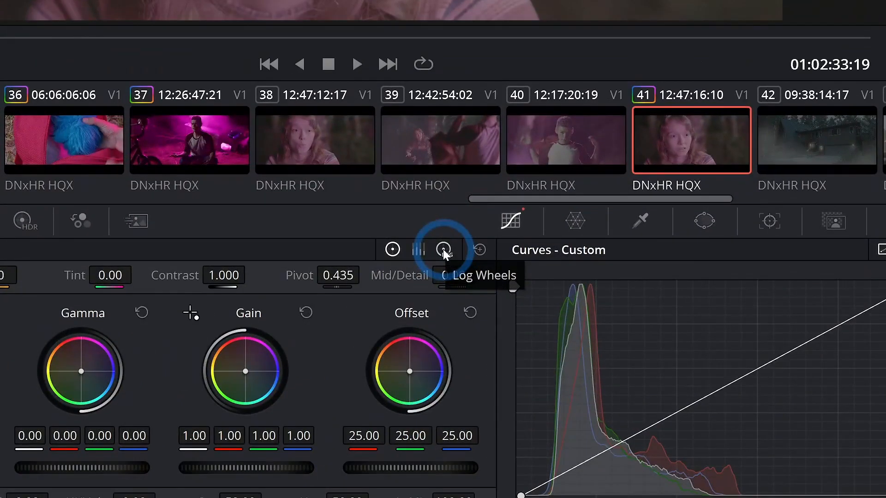
Try log wheels with Highlights 0.60, Shadow -0.20, low range 0.018 and high range 0.110, and reset them back in the color wheels
{"action": "left_click", "coordinate": [305, 341]}
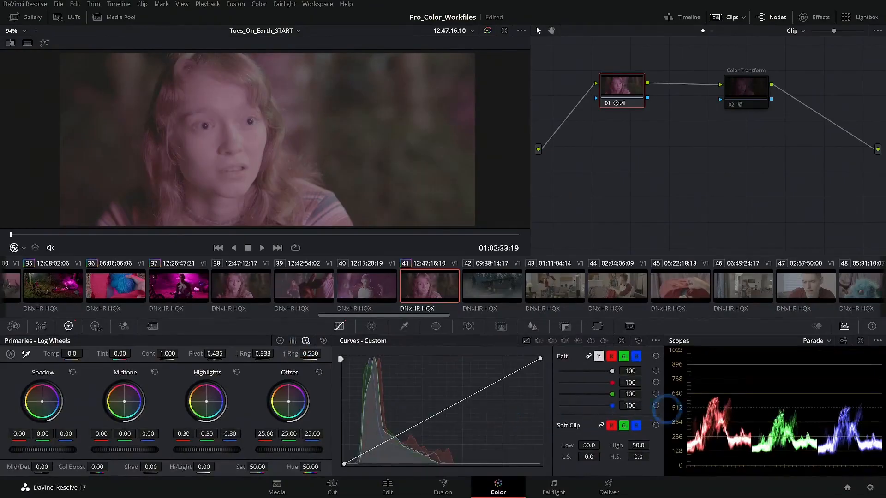
{"action": "left_click_drag", "start_coordinate": [194, 451], "coordinate": [213, 415]}
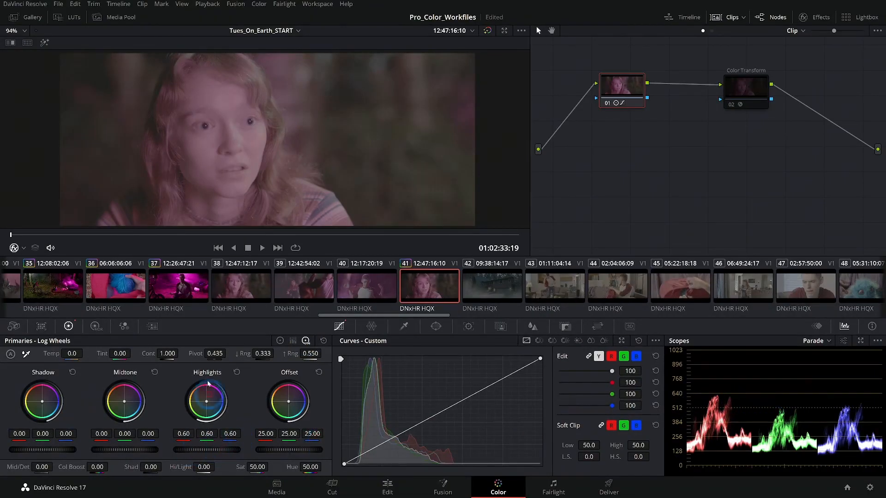
{"action": "left_click_drag", "start_coordinate": [315, 351], "coordinate": [260, 354]}
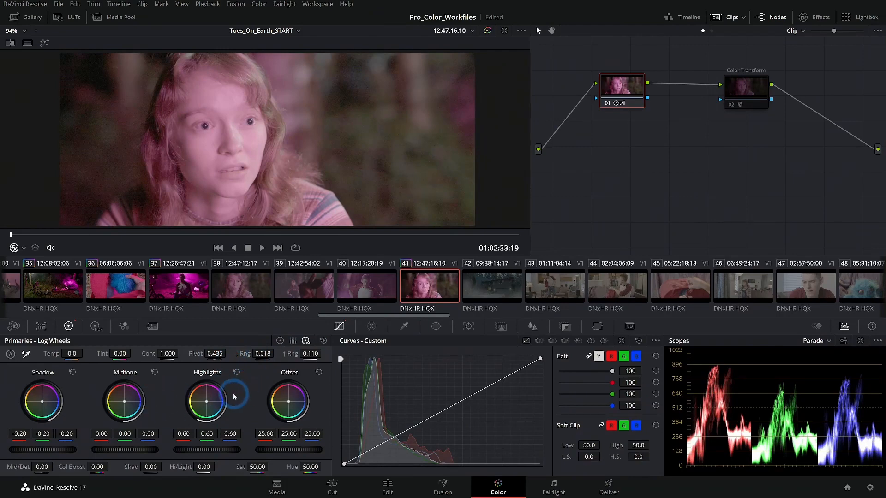
{"action": "left_click", "coordinate": [280, 341]}
{"action": "left_click", "coordinate": [324, 341]}
Steepen the custom curve on node 01 by moving its black point and white point inward along the input axis
{"action": "left_click", "coordinate": [506, 369]}
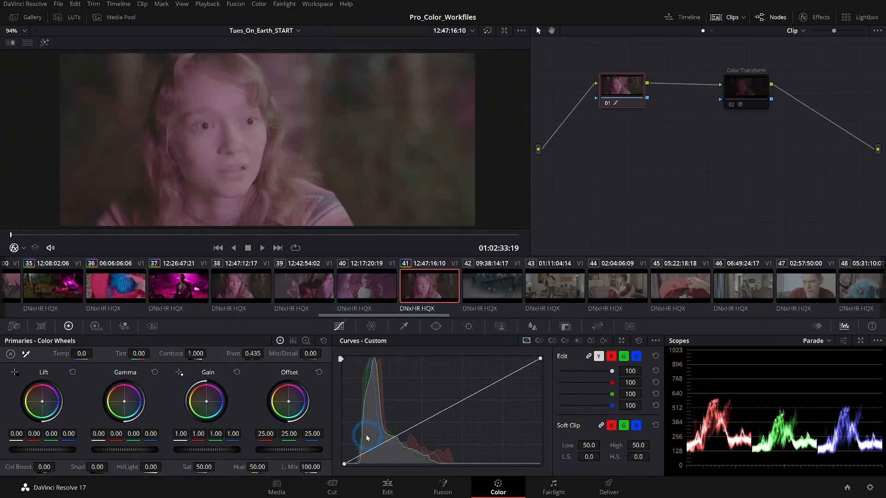
{"action": "left_click_drag", "start_coordinate": [341, 465], "coordinate": [356, 465]}
{"action": "left_click", "coordinate": [529, 371]}
{"action": "left_click_drag", "start_coordinate": [541, 363], "coordinate": [463, 347]}
{"action": "left_click", "coordinate": [370, 171]}
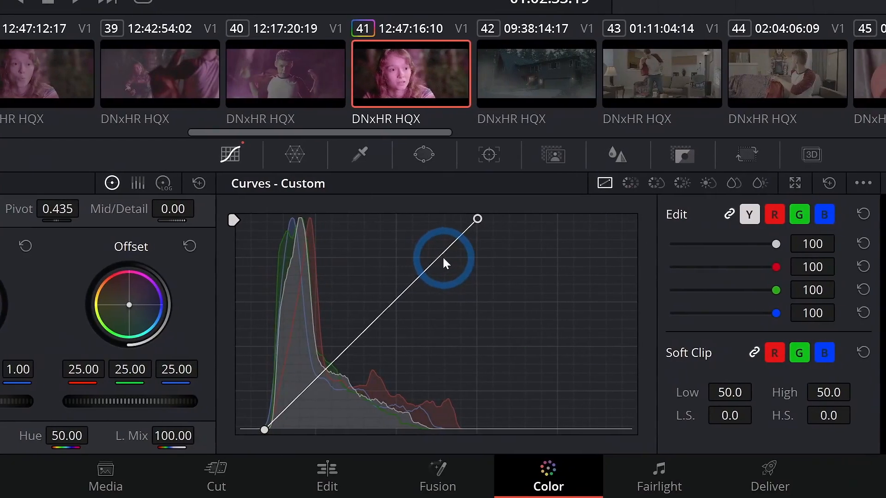
Add a raised point near the custom curve's highlights and a lowered point in its shadows to form an S-curve
{"action": "left_click_drag", "start_coordinate": [443, 258], "coordinate": [431, 245]}
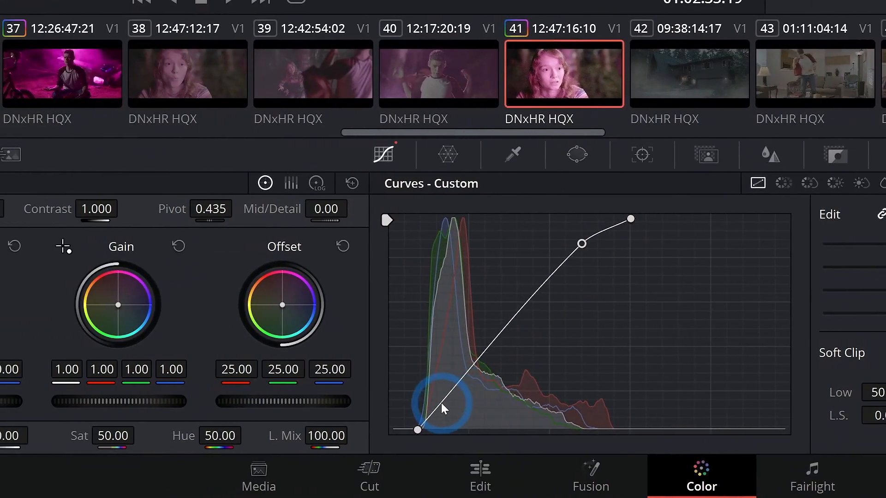
{"action": "left_click_drag", "start_coordinate": [309, 397], "coordinate": [311, 411]}
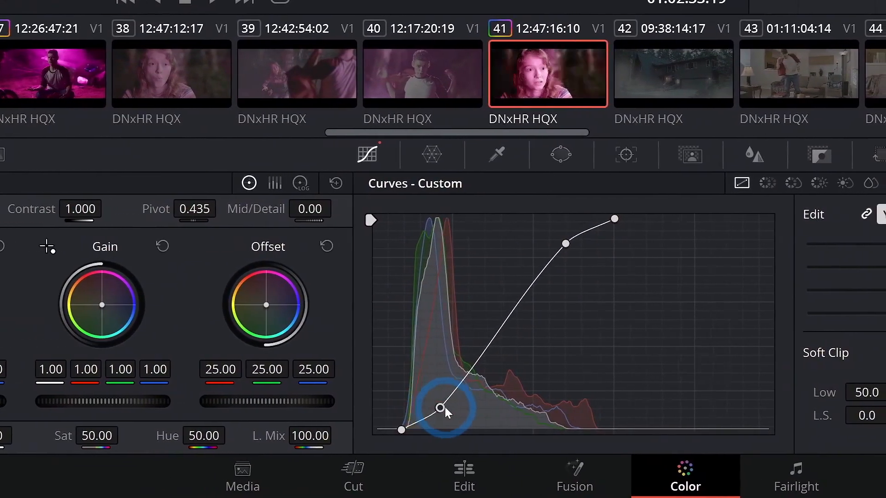